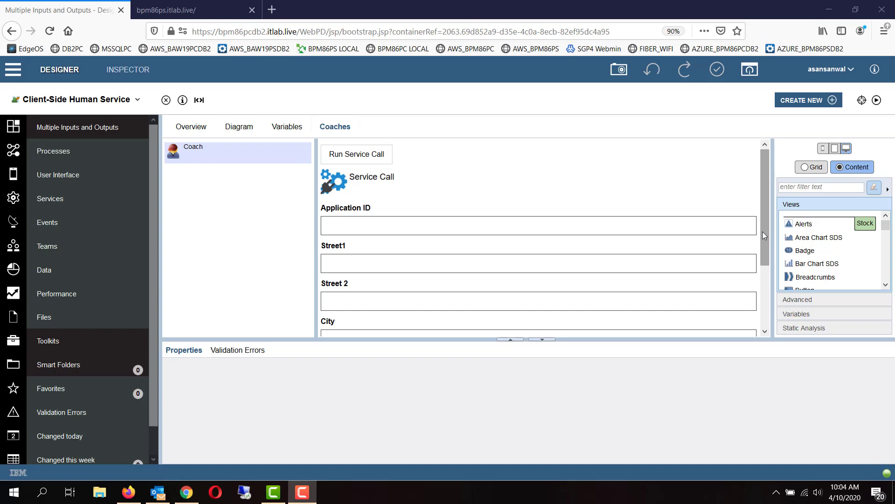
# - Select the Service Call and check that its Behavior calls Service Flow with input wrapper
pyautogui.click(388, 185)
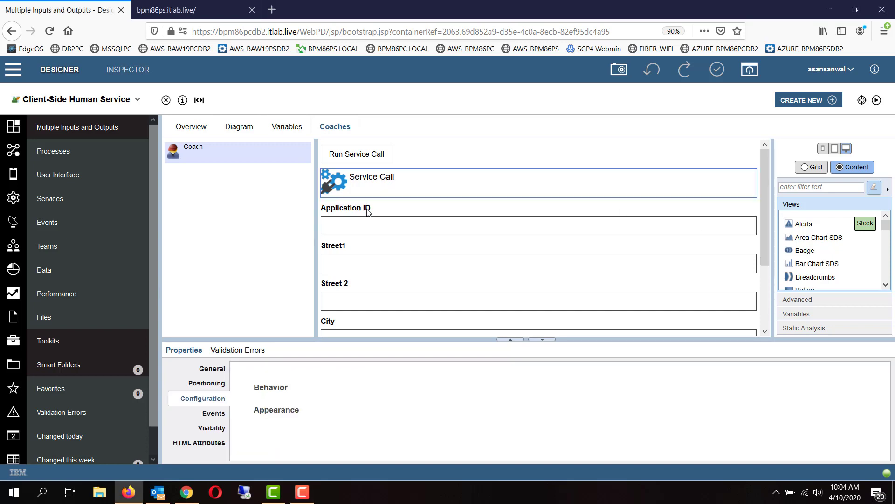
pyautogui.click(248, 390)
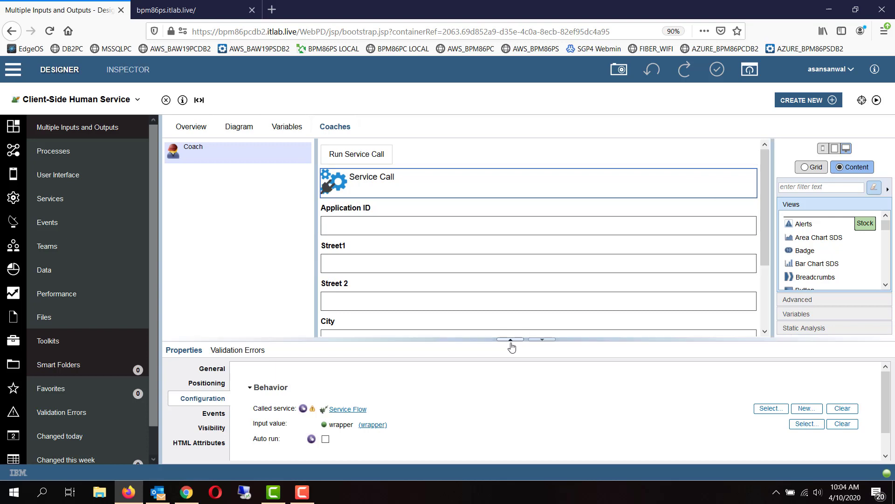
# - Open the Service Flow and read the Script Task's code in an enlarged panel
pyautogui.click(358, 410)
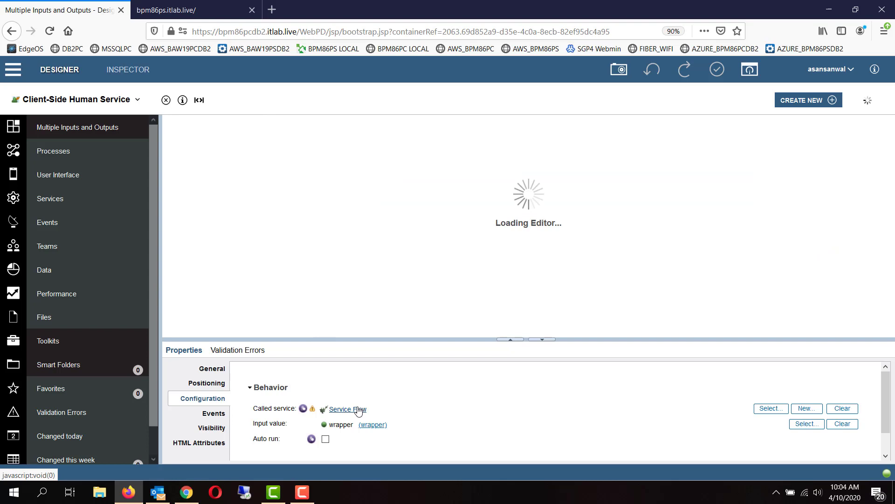
pyautogui.click(361, 196)
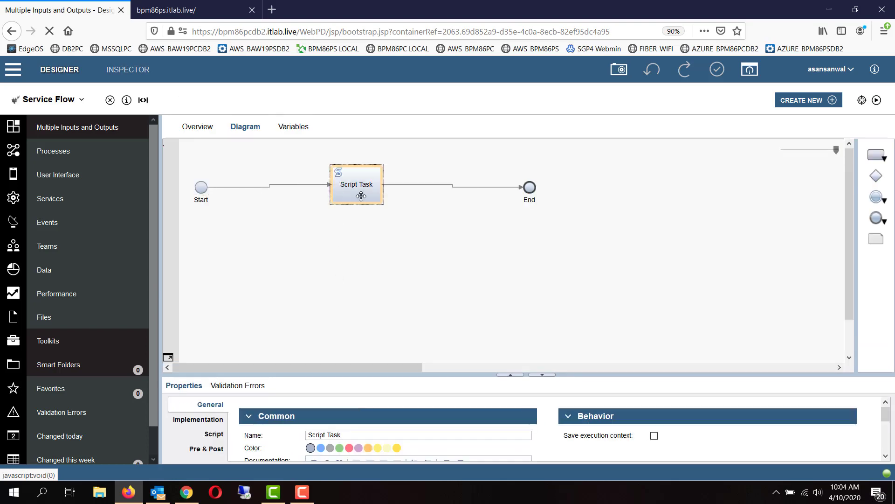
pyautogui.click(217, 433)
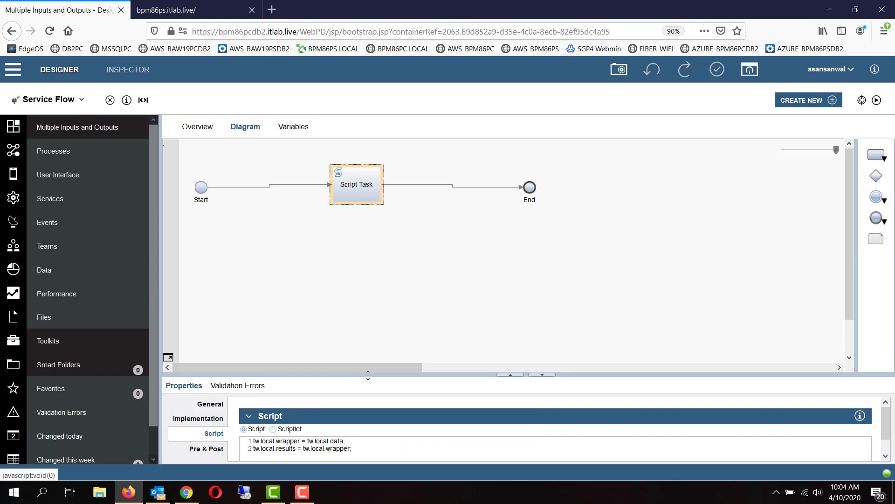
pyautogui.moveTo(369, 373); pyautogui.dragTo(368, 343)
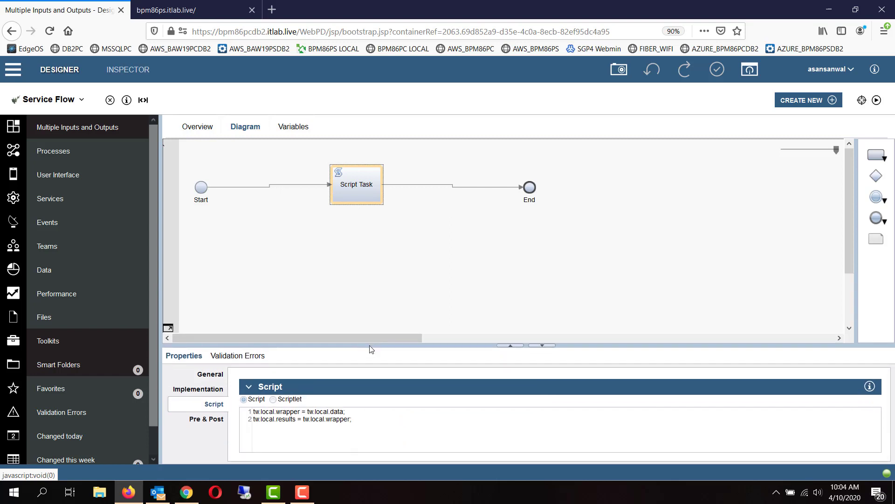
# - Show the wrapper-typed data input variable expanded down to its address fields
pyautogui.click(294, 127)
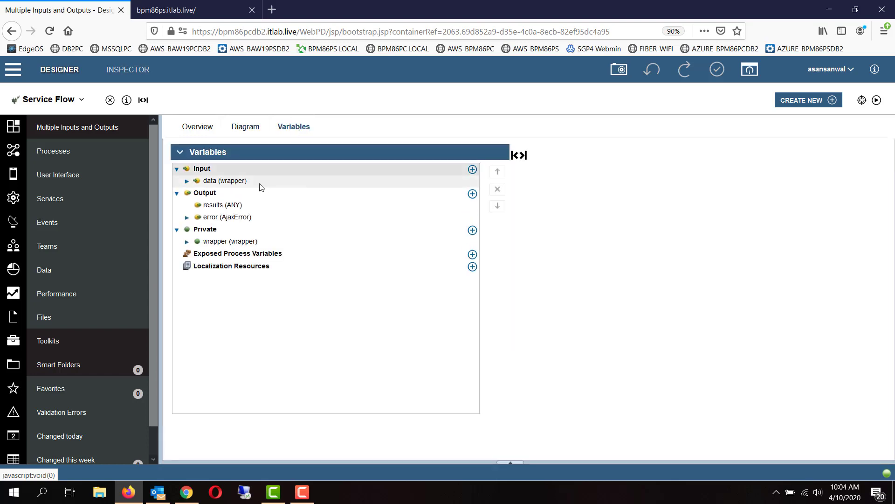
pyautogui.click(260, 183)
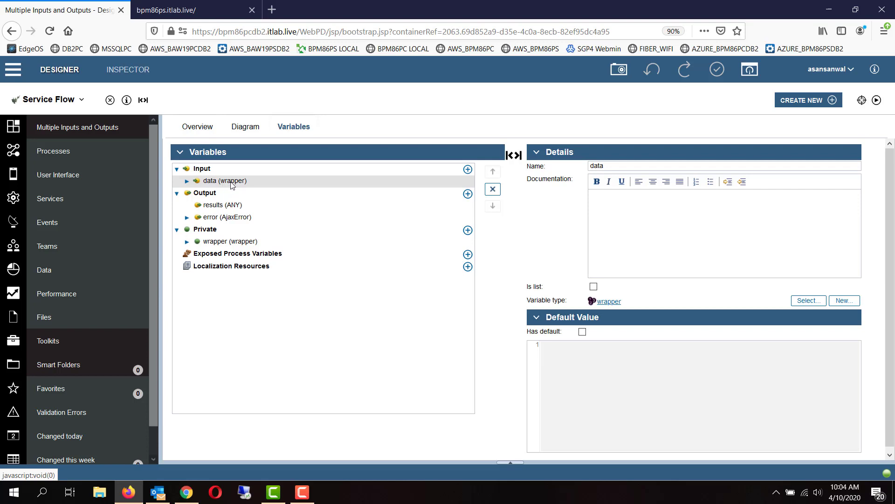
pyautogui.click(188, 181)
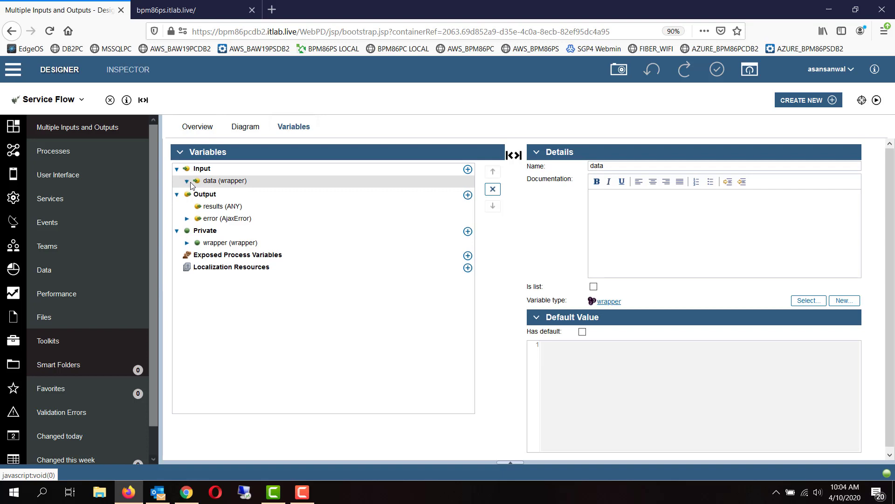
pyautogui.click(197, 194)
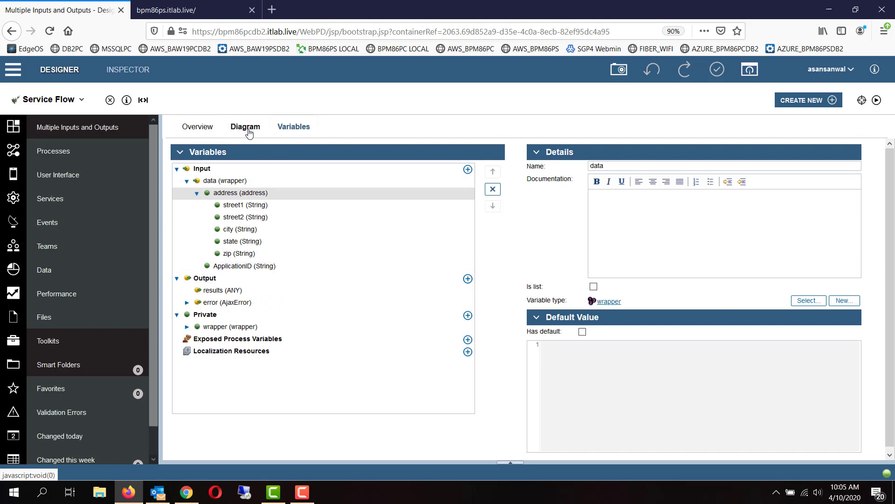
# - Switch to the Client-Side Human Service coach and reopen the Service Flow's variables
pyautogui.click(59, 101)
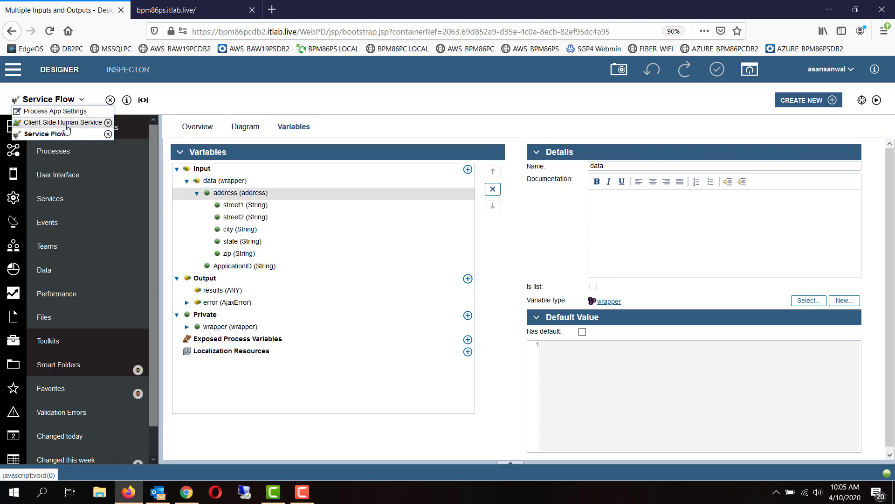
pyautogui.click(67, 122)
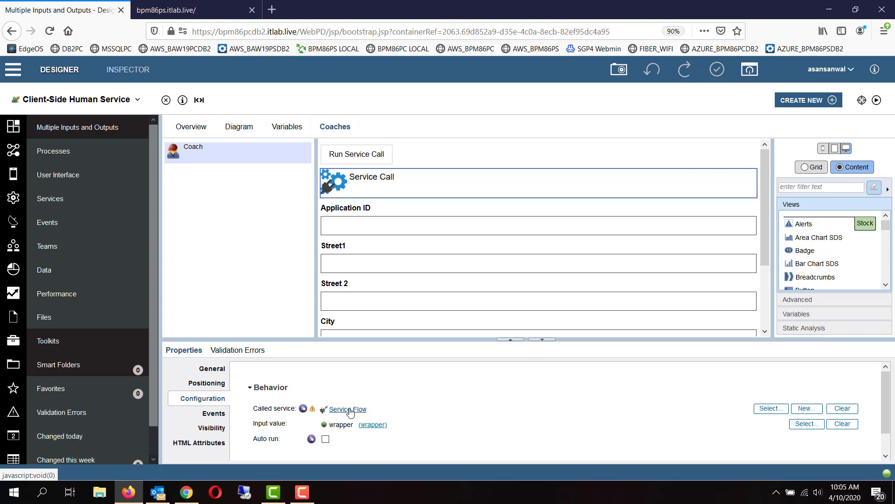
pyautogui.click(348, 410)
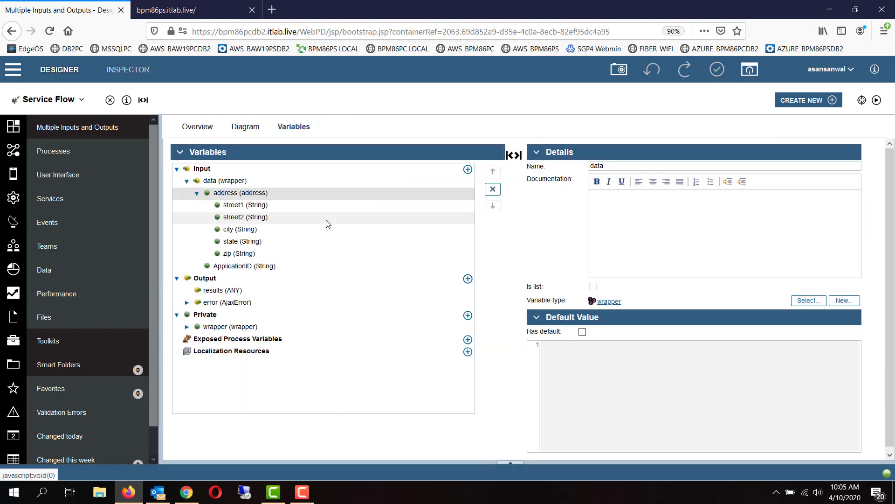
# - Change the data input variable's type to ANY and return to the coach
pyautogui.click(282, 182)
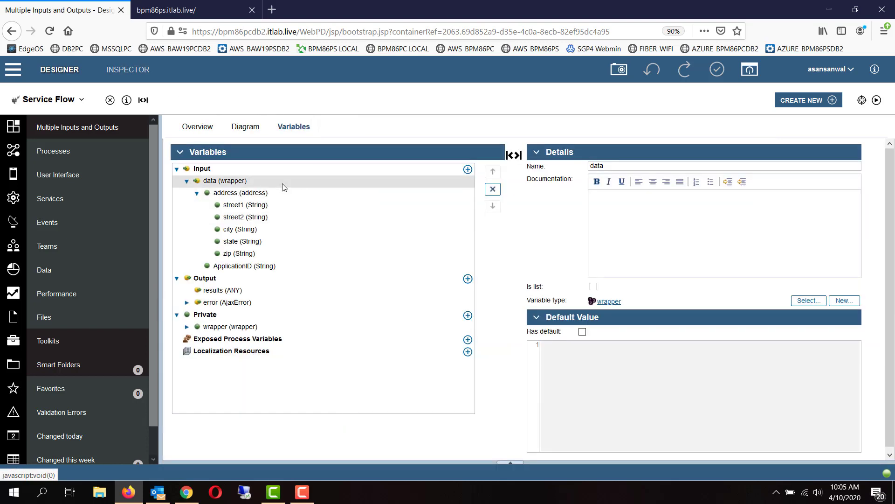
pyautogui.click(813, 302)
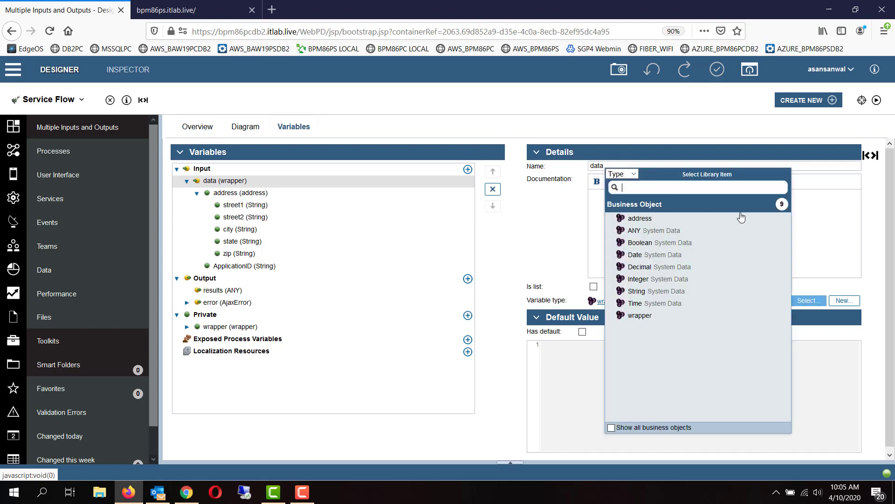
pyautogui.click(705, 231)
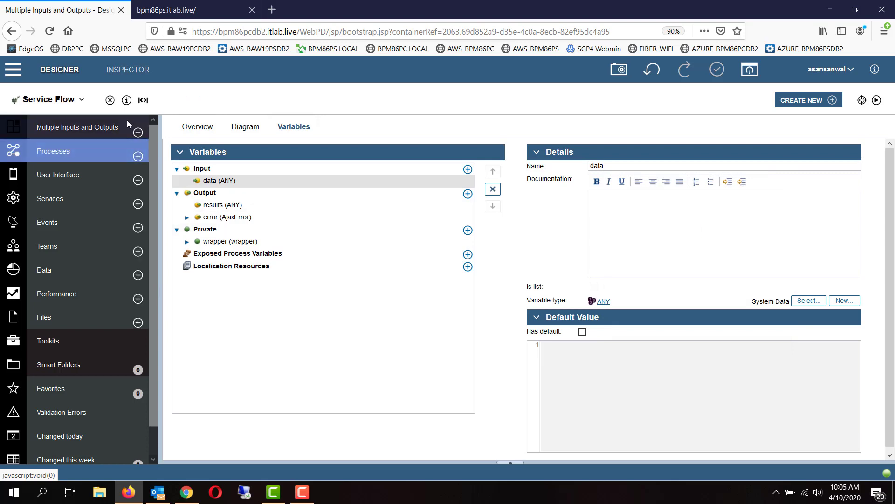
pyautogui.click(110, 99)
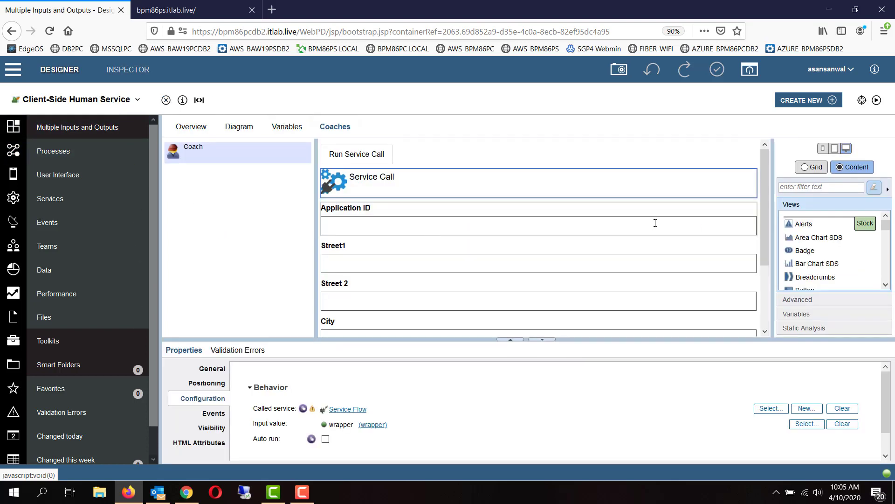
# - Run the coach preview, call the service, and open the browser console
pyautogui.click(876, 101)
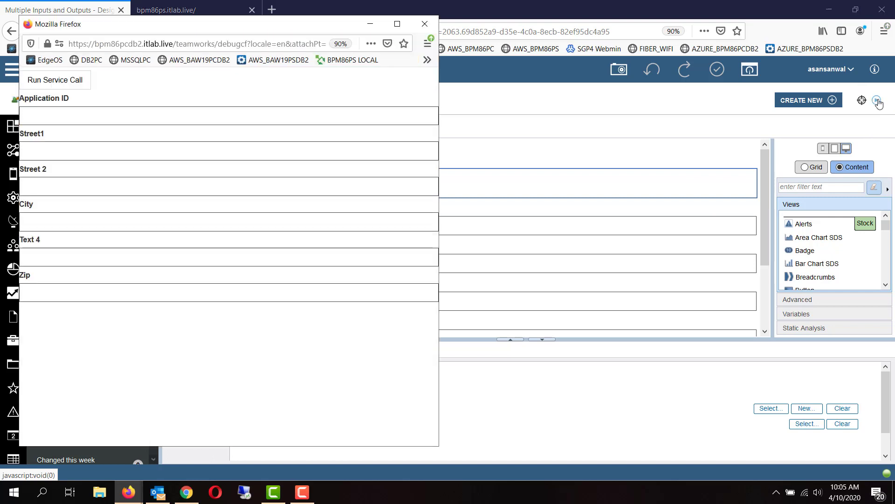
pyautogui.click(64, 86)
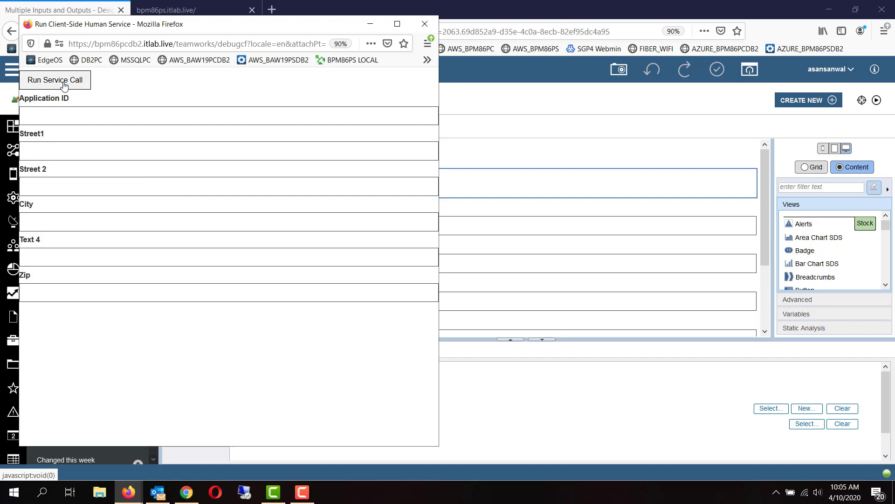
pyautogui.hotkey('ctrl', 'shift', 'k')
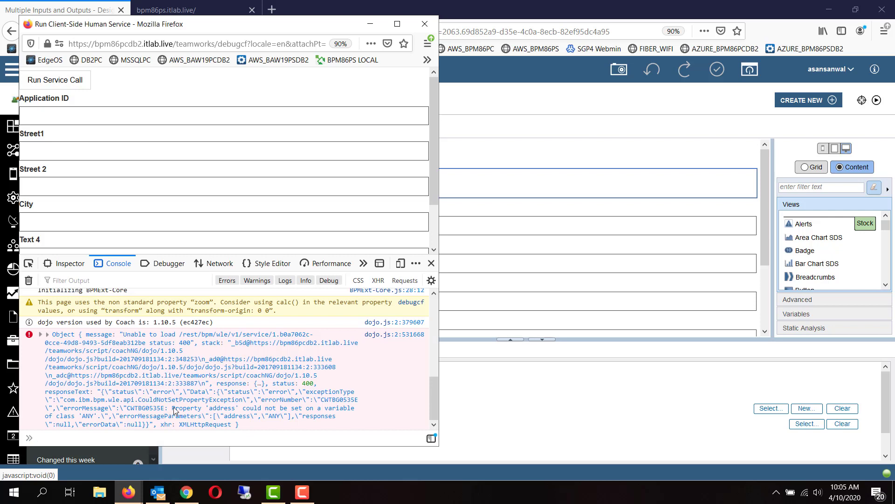
# - Highlight the error about setting 'address' on ANY, close the preview, reopen the Service Flow
pyautogui.moveTo(173, 409)
pyautogui.mouseDown()
pyautogui.moveTo(199, 418)
pyautogui.moveTo(99, 418)
pyautogui.mouseUp()
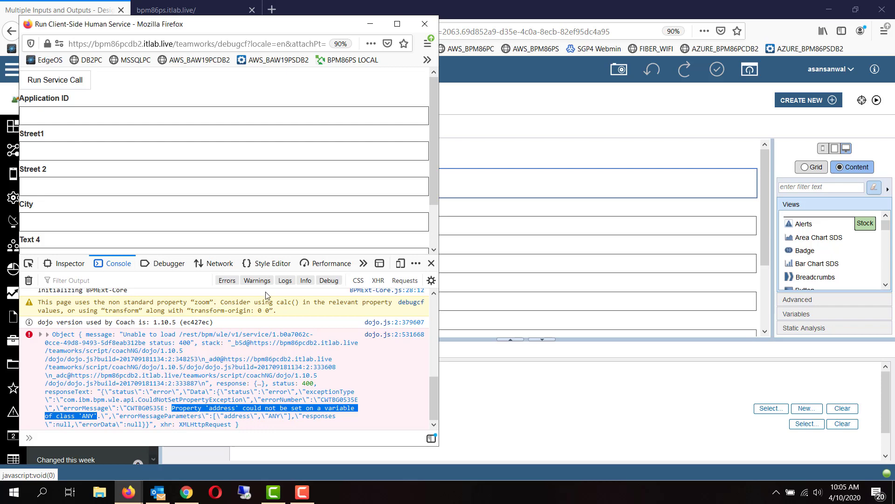
pyautogui.click(425, 24)
pyautogui.click(347, 409)
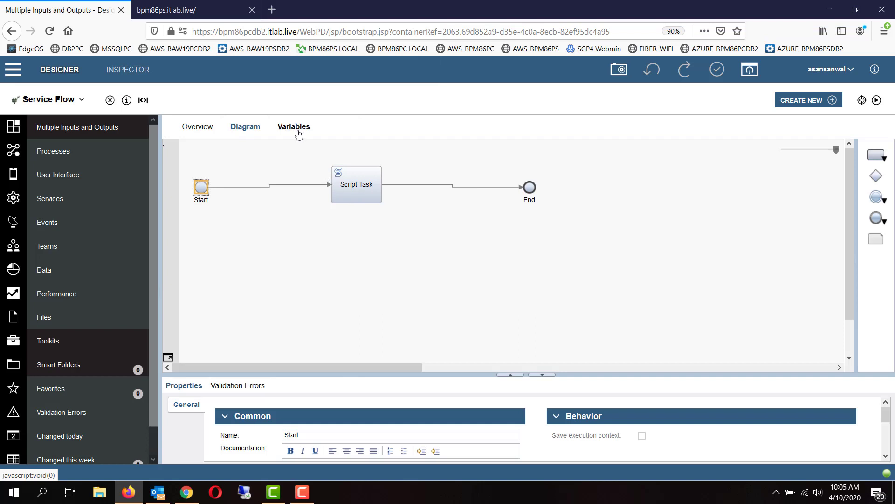
# - Change the Service Flow's data variable type from ANY back to wrapper
pyautogui.click(294, 128)
pyautogui.click(287, 180)
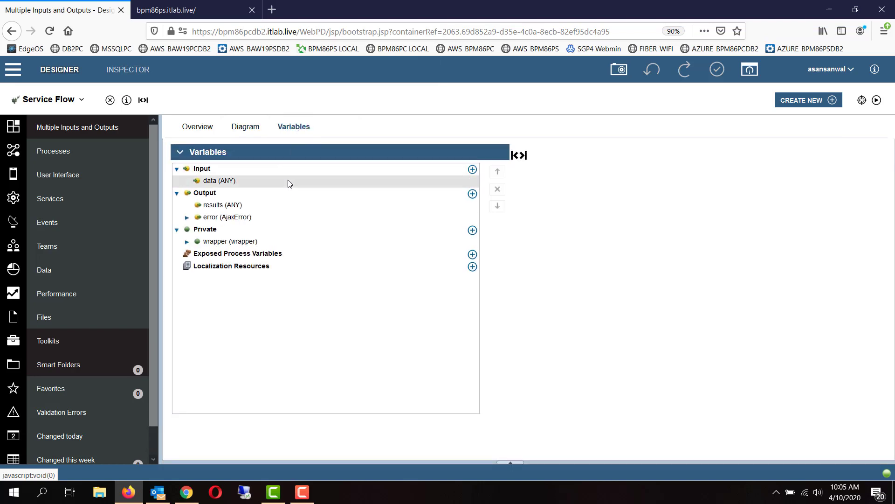
pyautogui.click(798, 301)
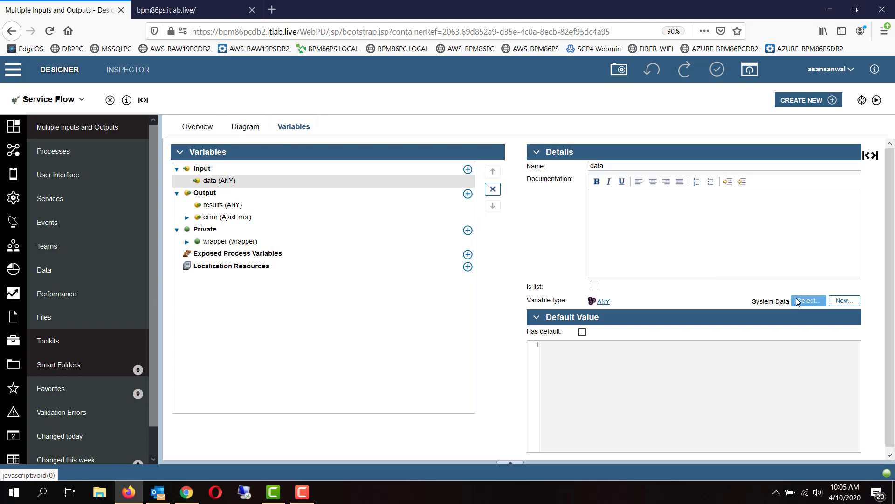
pyautogui.write('wrapp')
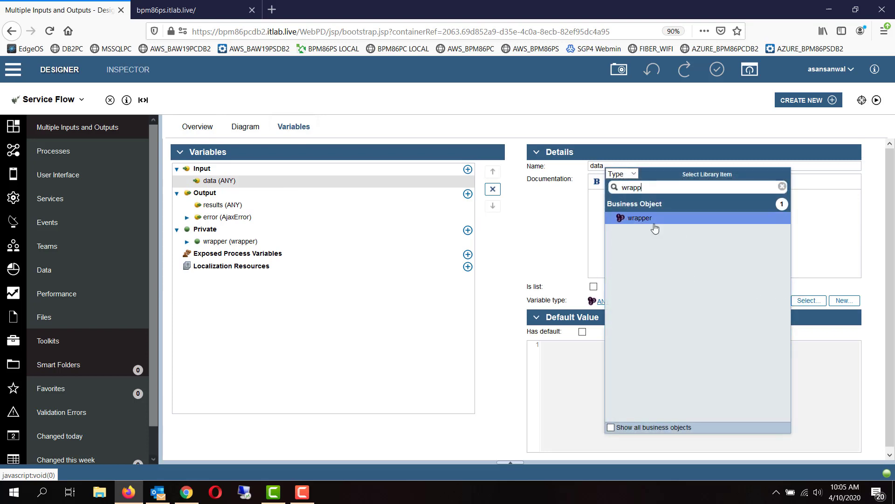
pyautogui.click(633, 218)
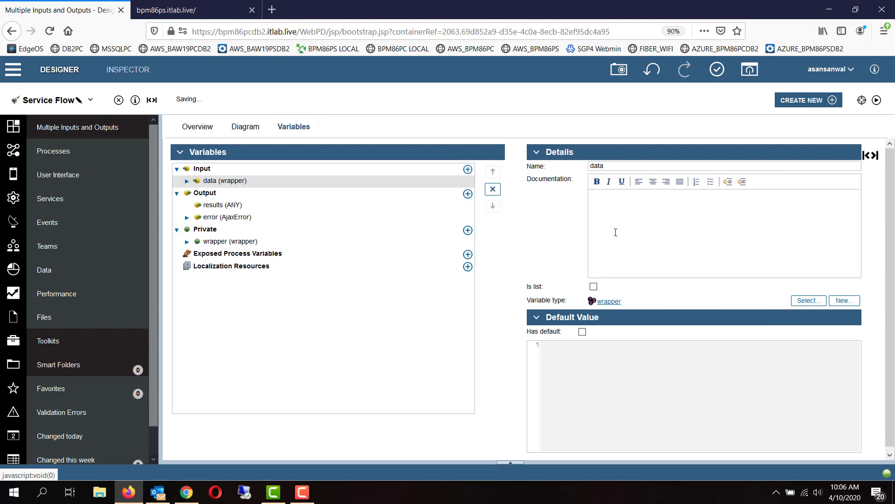
pyautogui.click(75, 102)
# - Preview the coach and run the service call to fill the address fields
pyautogui.click(63, 122)
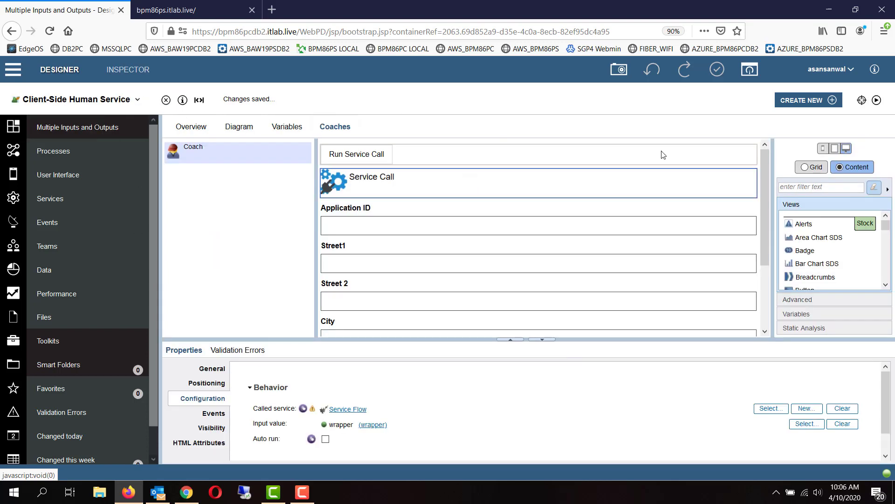
pyautogui.click(876, 101)
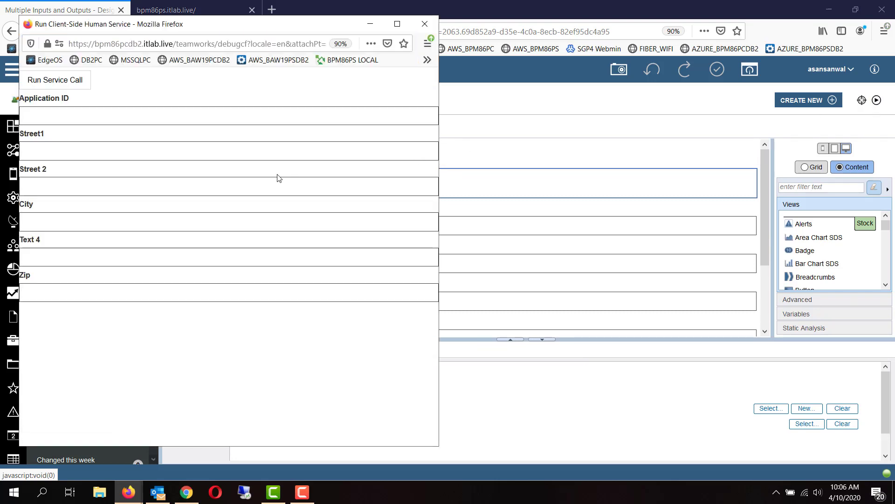
pyautogui.click(81, 91)
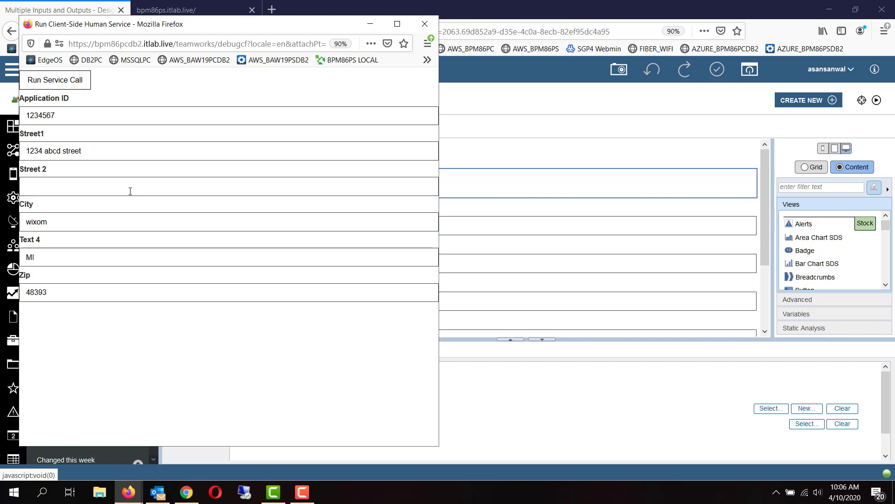